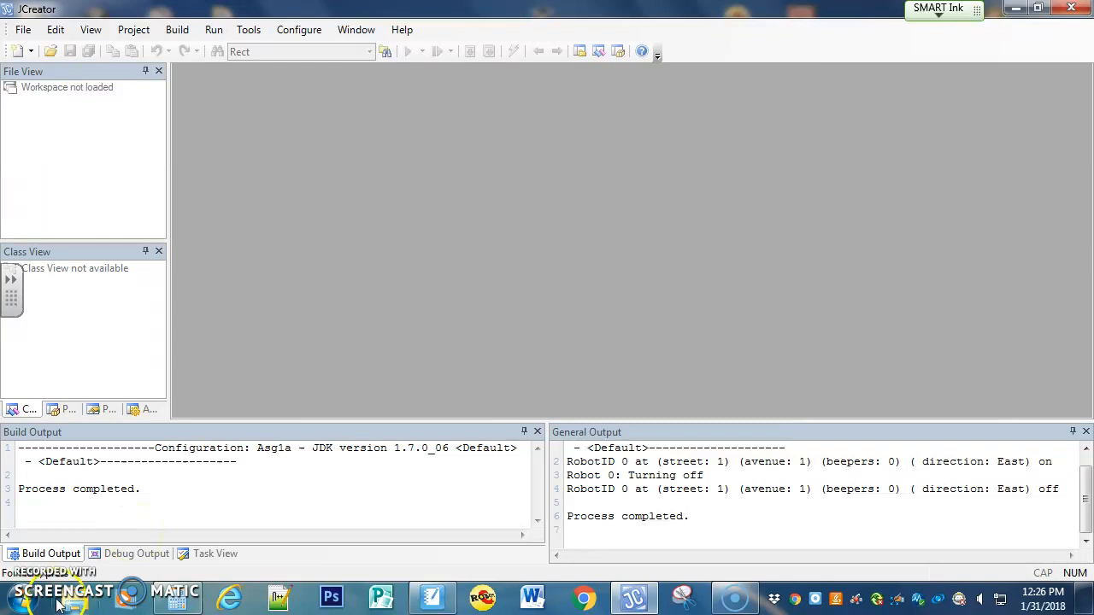
Step: Try to run WorldBuilder.bat from the Karel folder in the Documents library
{"action": "left_click", "coordinate": [26, 602]}
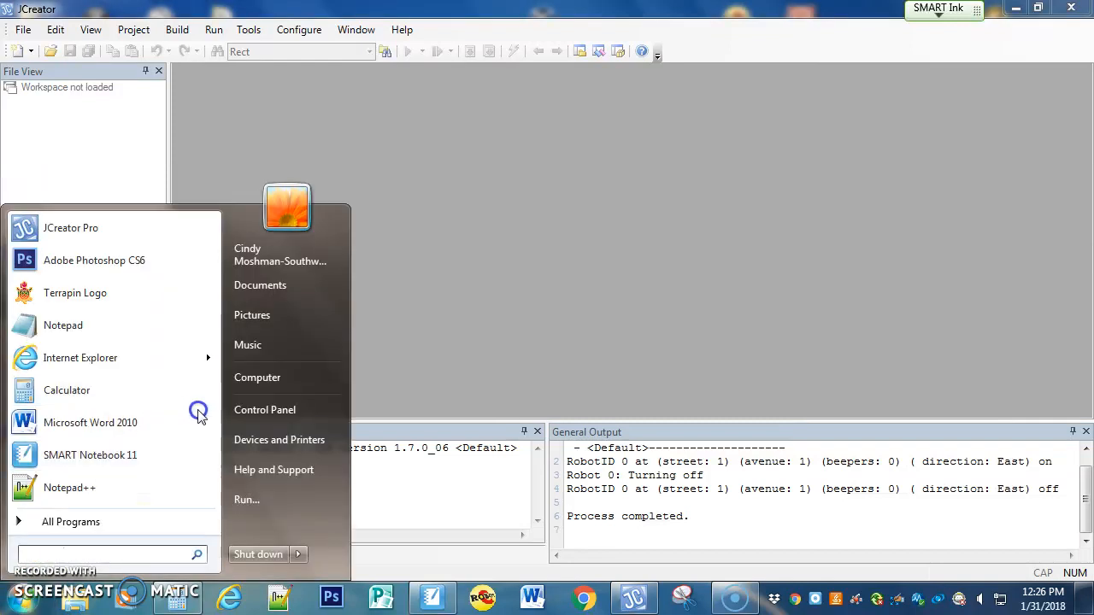
{"action": "left_click", "coordinate": [261, 383]}
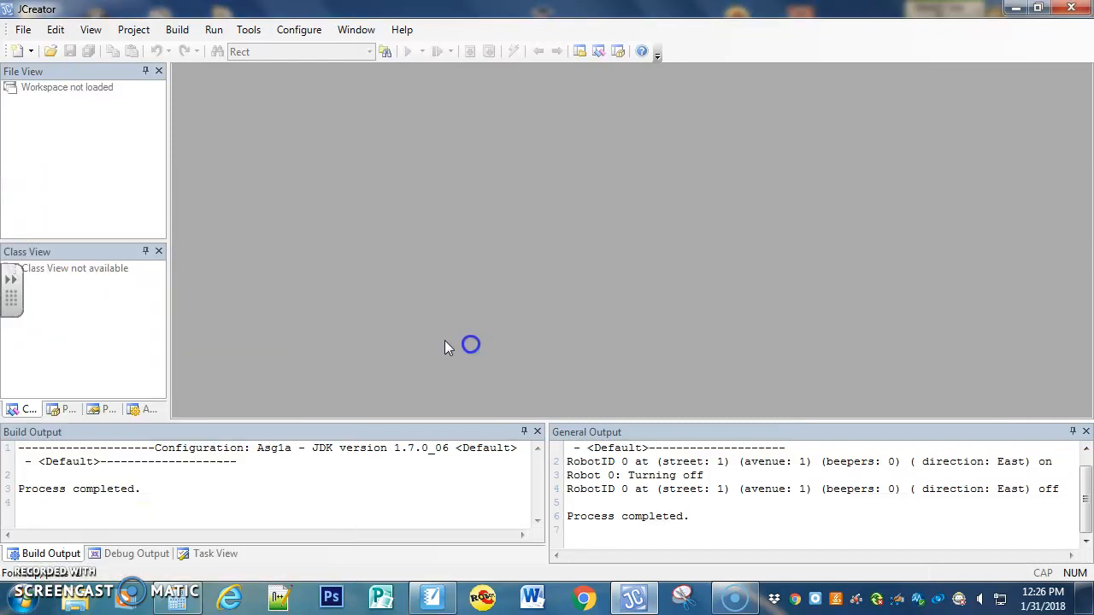
{"action": "left_click", "coordinate": [72, 605]}
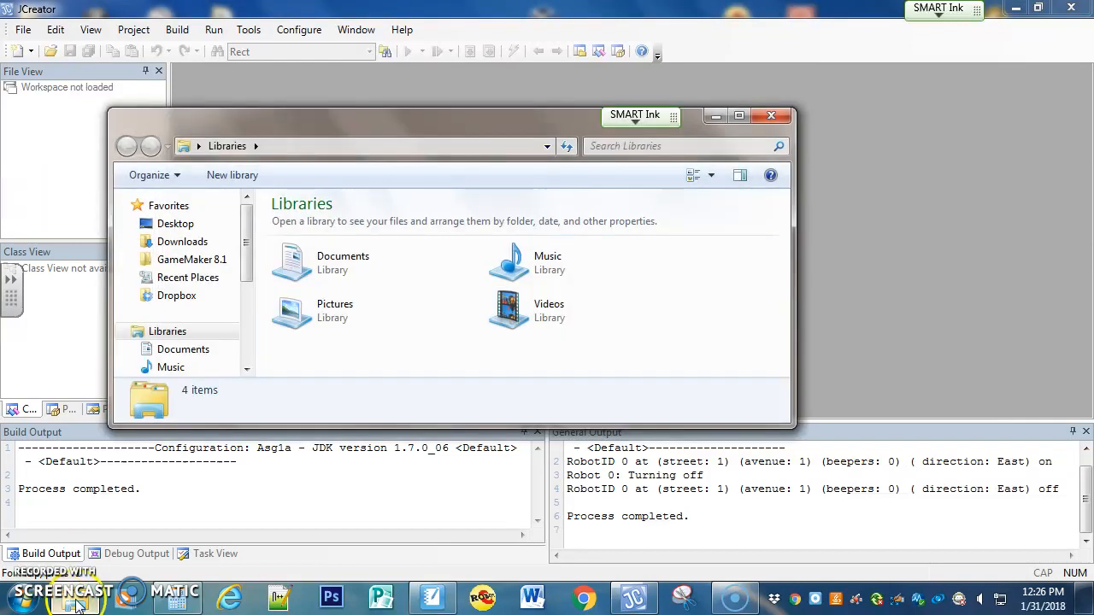
{"action": "double_click", "coordinate": [272, 265]}
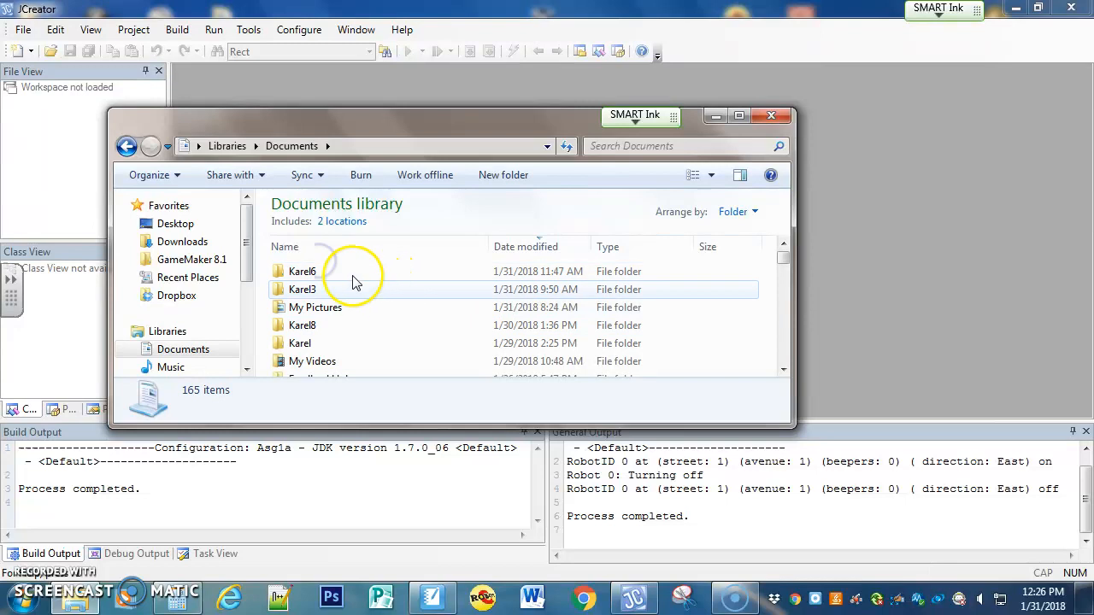
{"action": "double_click", "coordinate": [306, 343]}
{"action": "double_click", "coordinate": [316, 343]}
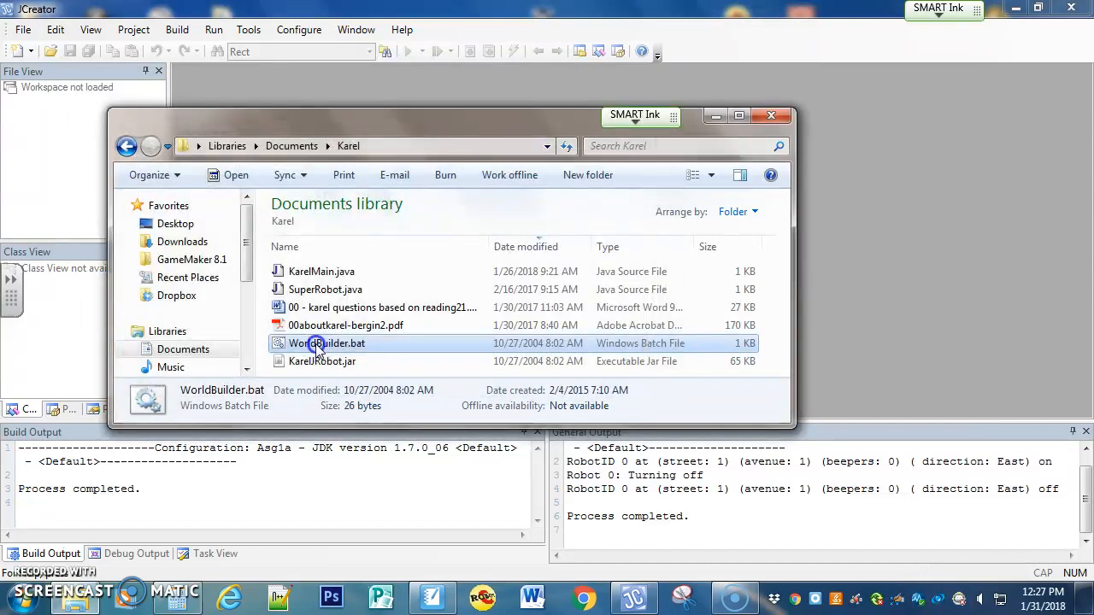
{"action": "double_click", "coordinate": [316, 345]}
{"action": "double_click", "coordinate": [316, 345]}
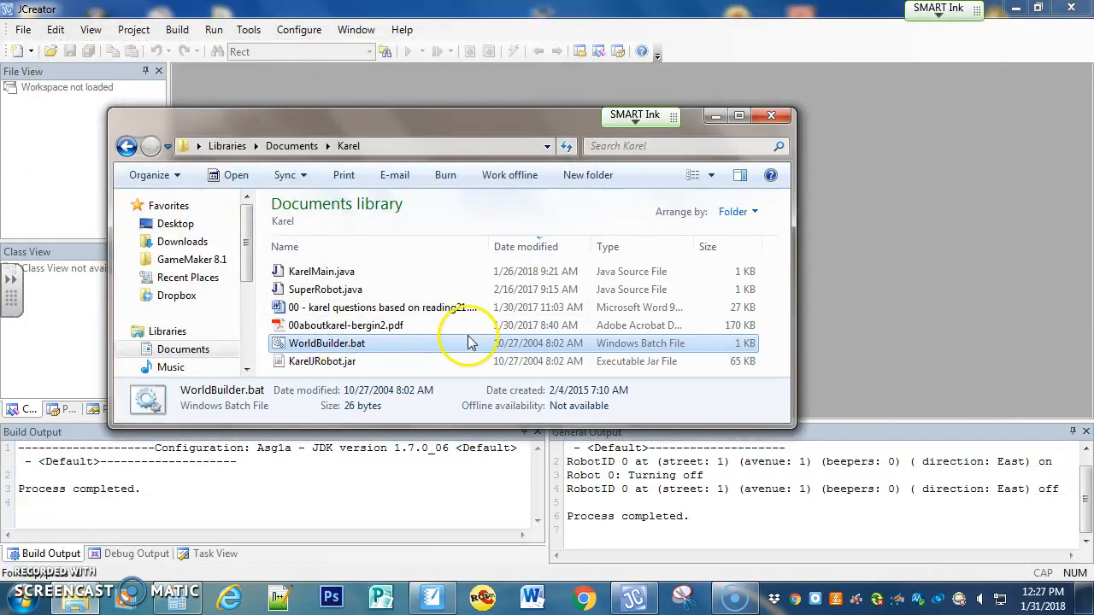
{"action": "left_click", "coordinate": [771, 114]}
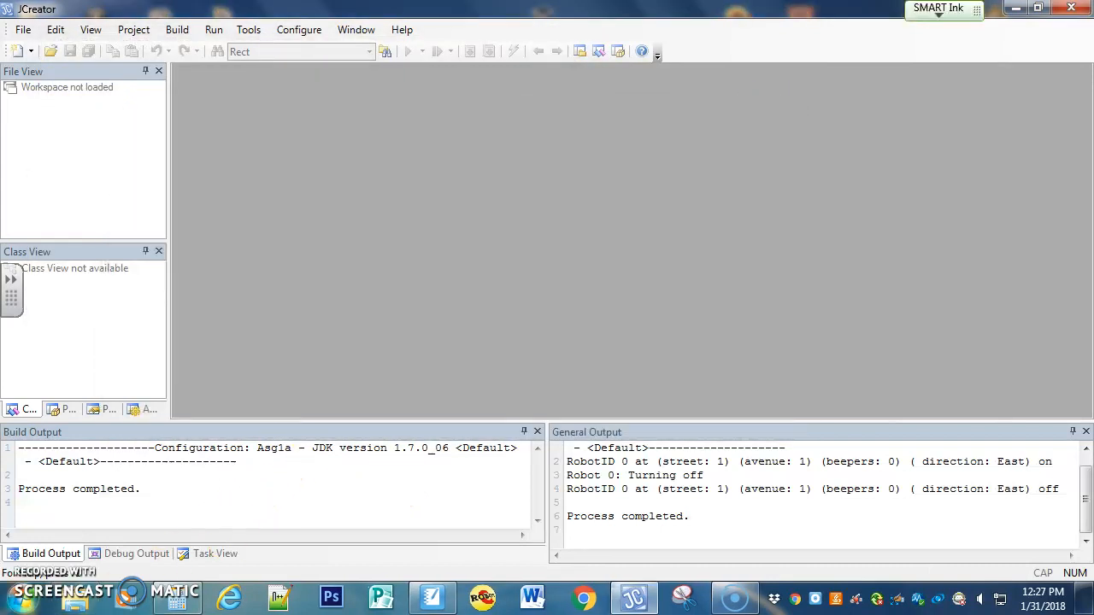
Step: Run WorldBuilder.bat from the Karel folder on the H: network drive
{"action": "left_click", "coordinate": [20, 598]}
{"action": "left_click", "coordinate": [263, 379]}
{"action": "scroll", "coordinate": [476, 330], "scroll_direction": "down", "scroll_amount": 1}
{"action": "left_click", "coordinate": [386, 364]}
{"action": "double_click", "coordinate": [386, 363]}
{"action": "scroll", "coordinate": [445, 315], "scroll_direction": "down", "scroll_amount": 7}
{"action": "scroll", "coordinate": [444, 316], "scroll_direction": "down", "scroll_amount": 15}
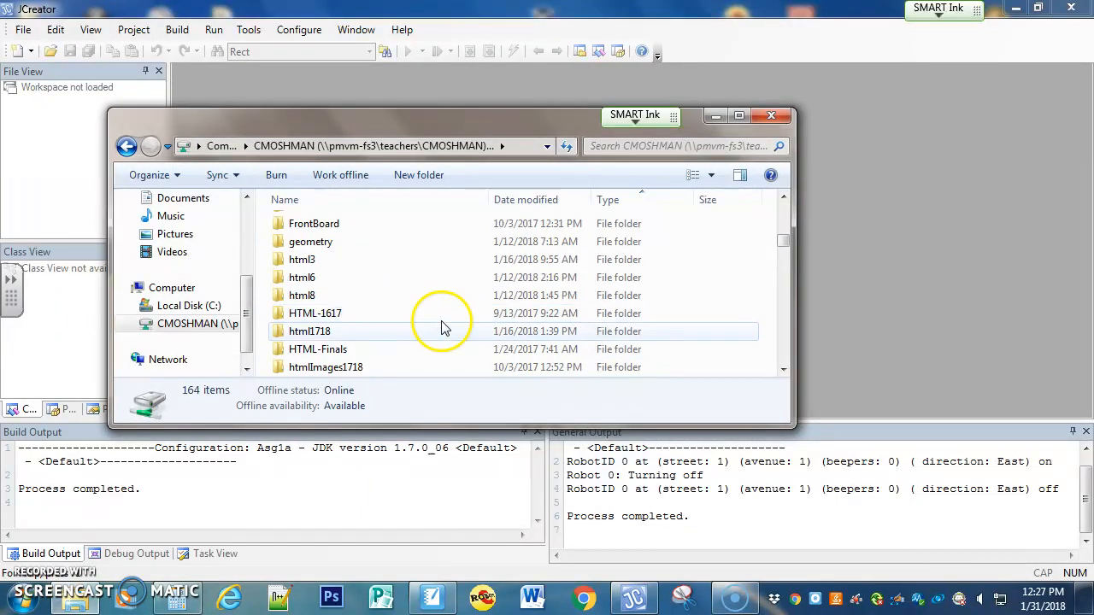
{"action": "double_click", "coordinate": [309, 316]}
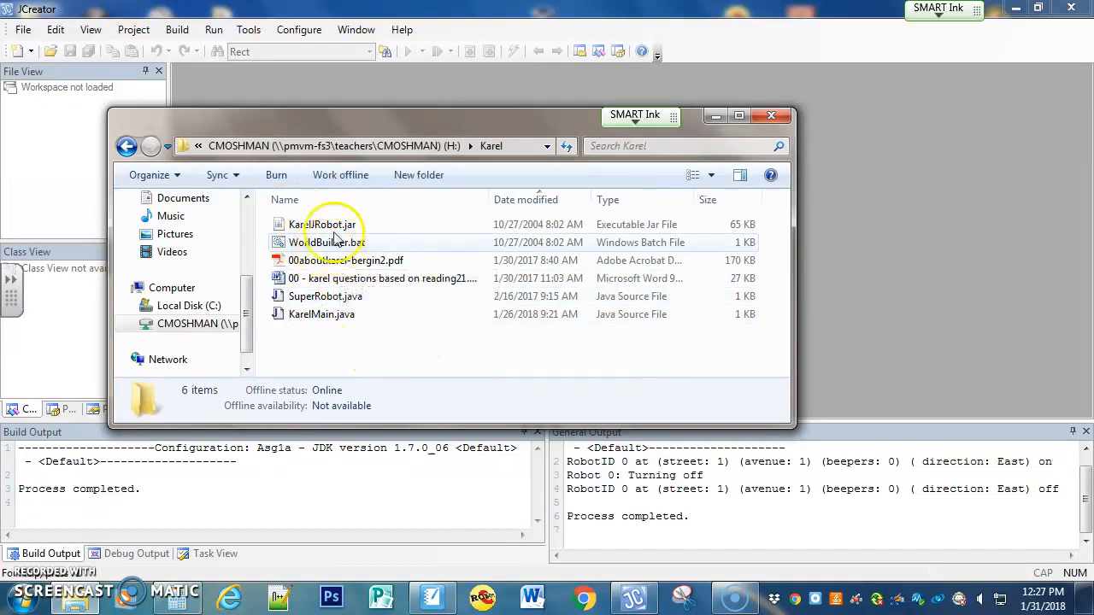
{"action": "left_click", "coordinate": [402, 201]}
{"action": "double_click", "coordinate": [333, 314]}
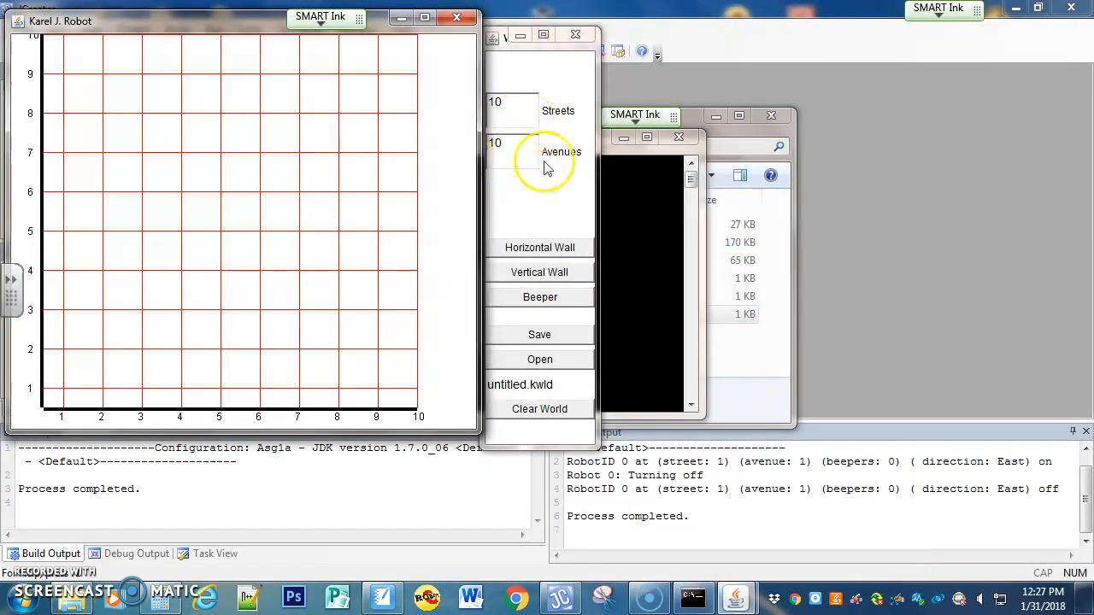
Step: Set the world size to 5 streets and 7 avenues
{"action": "left_click_drag", "start_coordinate": [519, 105], "coordinate": [445, 109]}
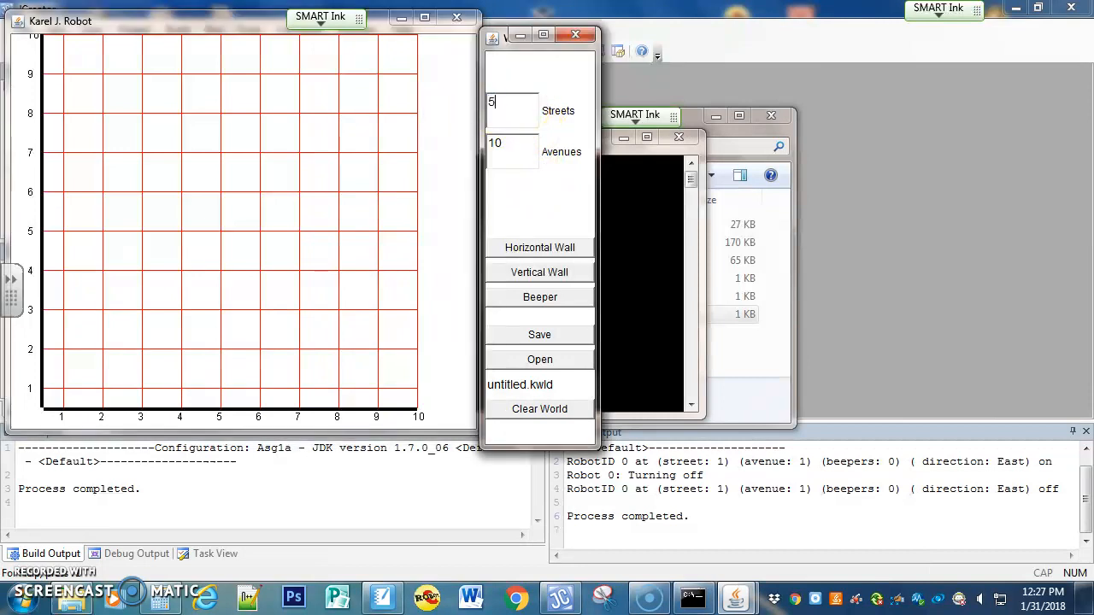
{"action": "key", "text": "Return"}
{"action": "left_click", "coordinate": [507, 148]}
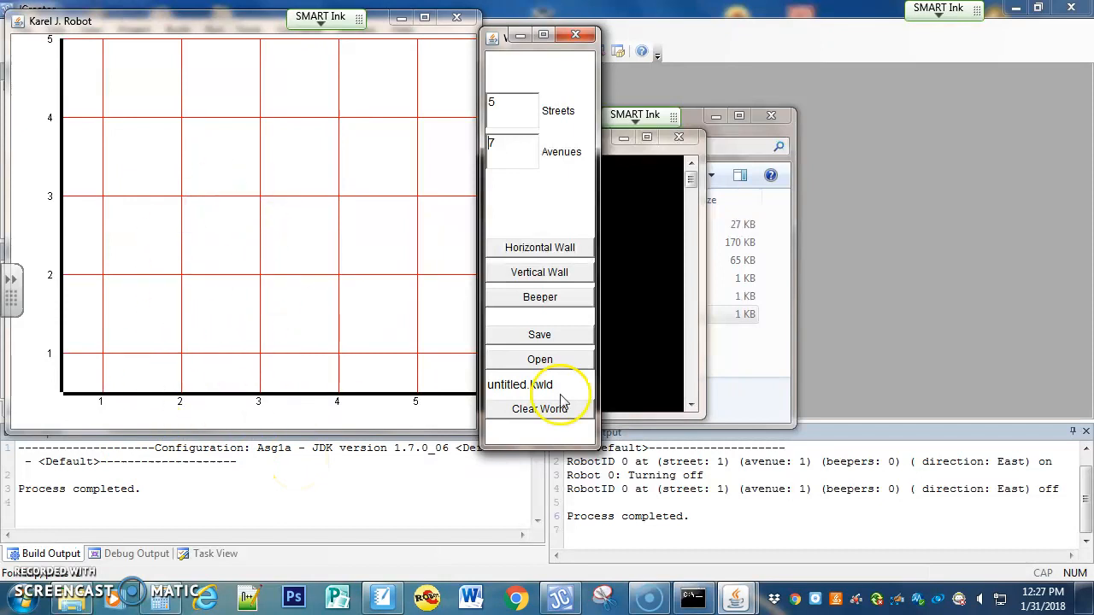
Step: Move the world builder controls clear of the widened grid window and clear the world
{"action": "left_click_drag", "start_coordinate": [501, 39], "coordinate": [915, 21]}
{"action": "left_click_drag", "start_coordinate": [481, 349], "coordinate": [745, 320]}
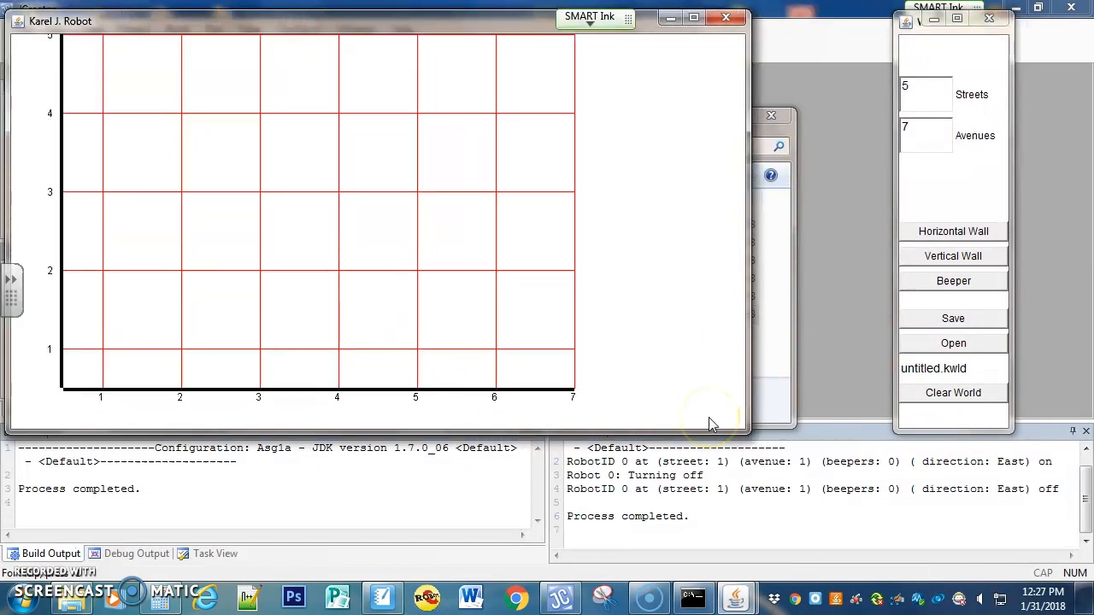
{"action": "left_click", "coordinate": [967, 393]}
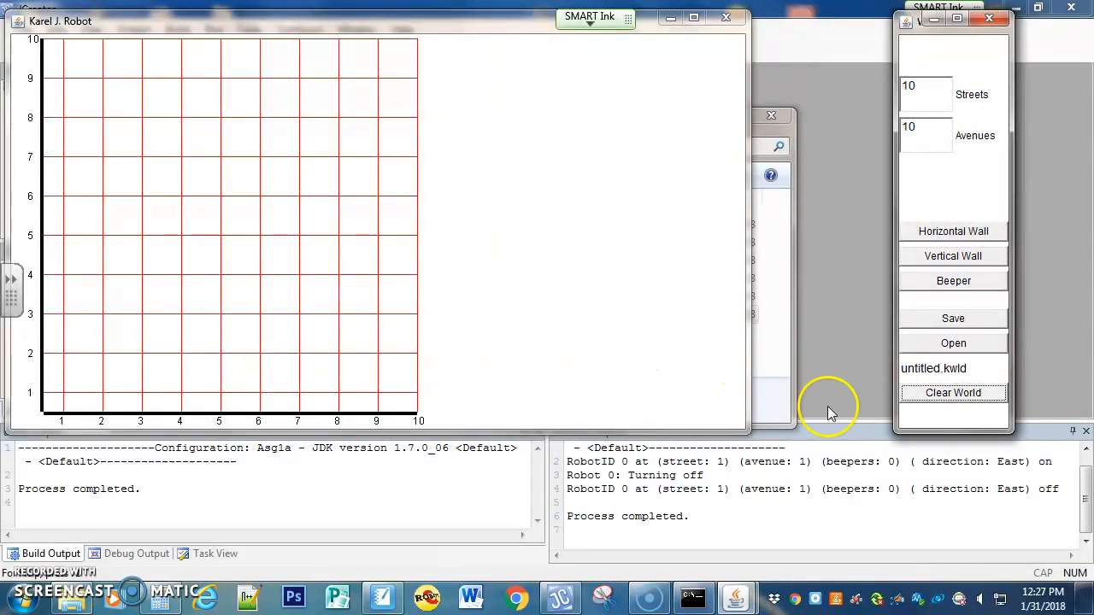
Step: Place horizontal walls above streets 6, 7 and 8 on avenues 5 and 7, and remove the pair above street 6
{"action": "left_click", "coordinate": [959, 231]}
{"action": "left_click", "coordinate": [337, 222]}
{"action": "left_click", "coordinate": [298, 180]}
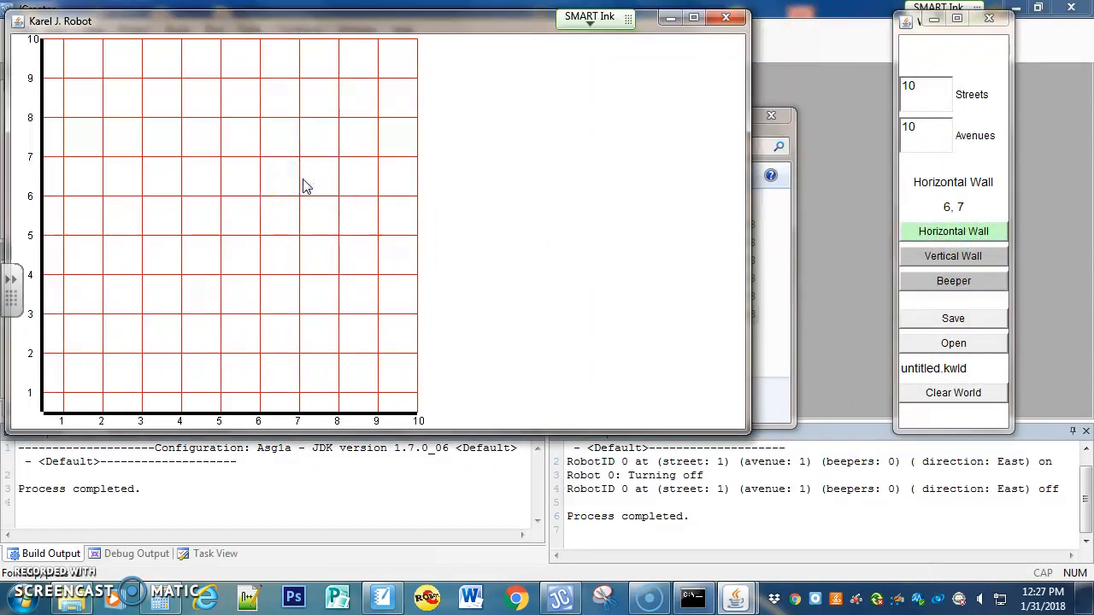
{"action": "left_click", "coordinate": [220, 138]}
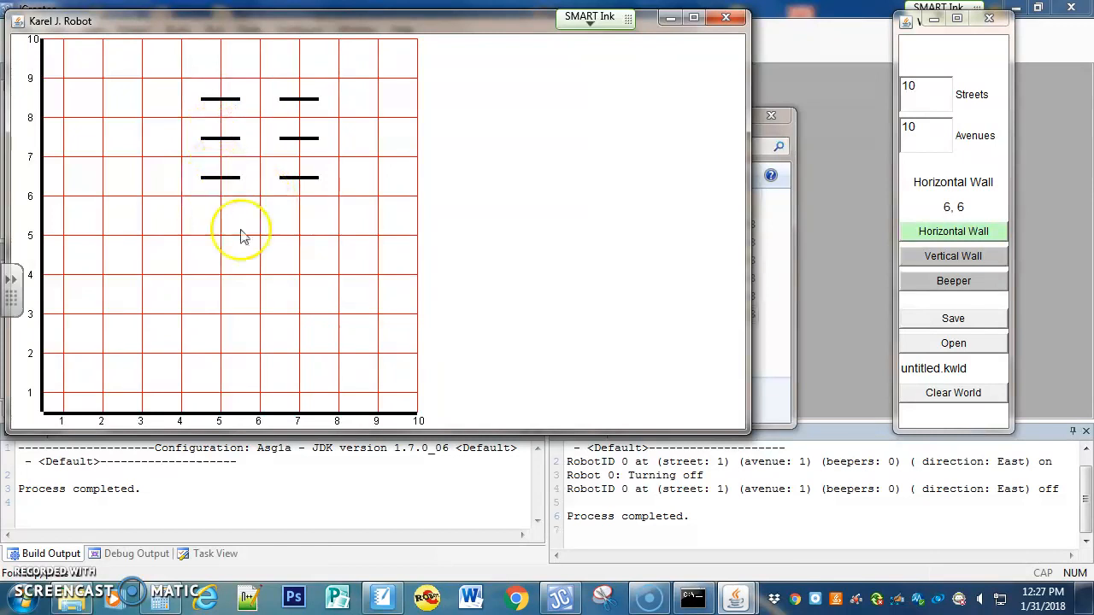
{"action": "left_click", "coordinate": [221, 179]}
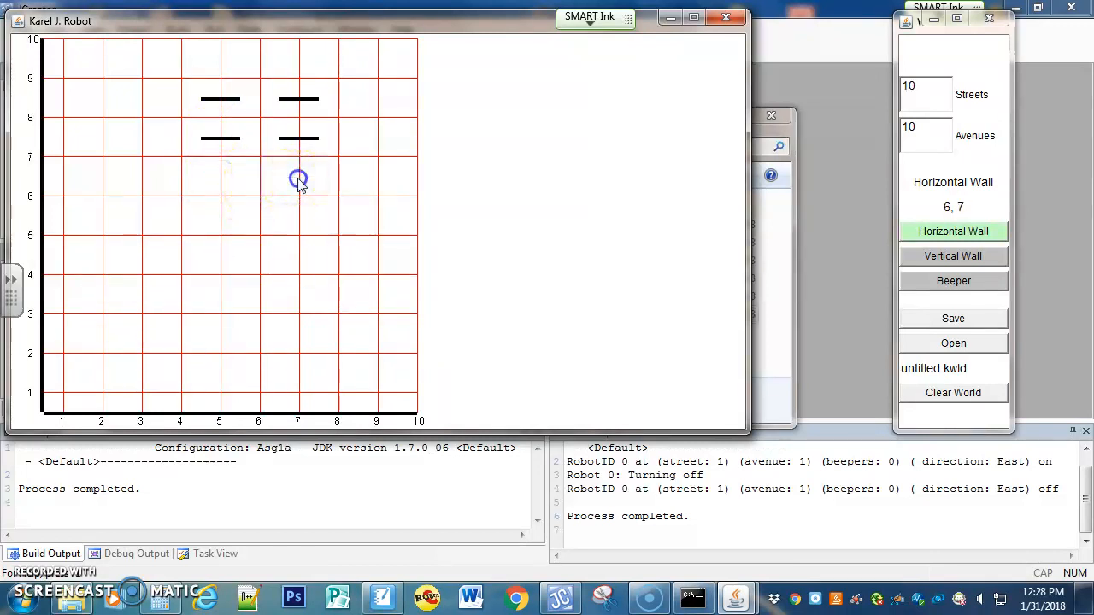
Step: Close both boxes on street 8 with vertical walls beside avenues 5 and 7, and remove their upper horizontal walls
{"action": "left_click", "coordinate": [972, 255]}
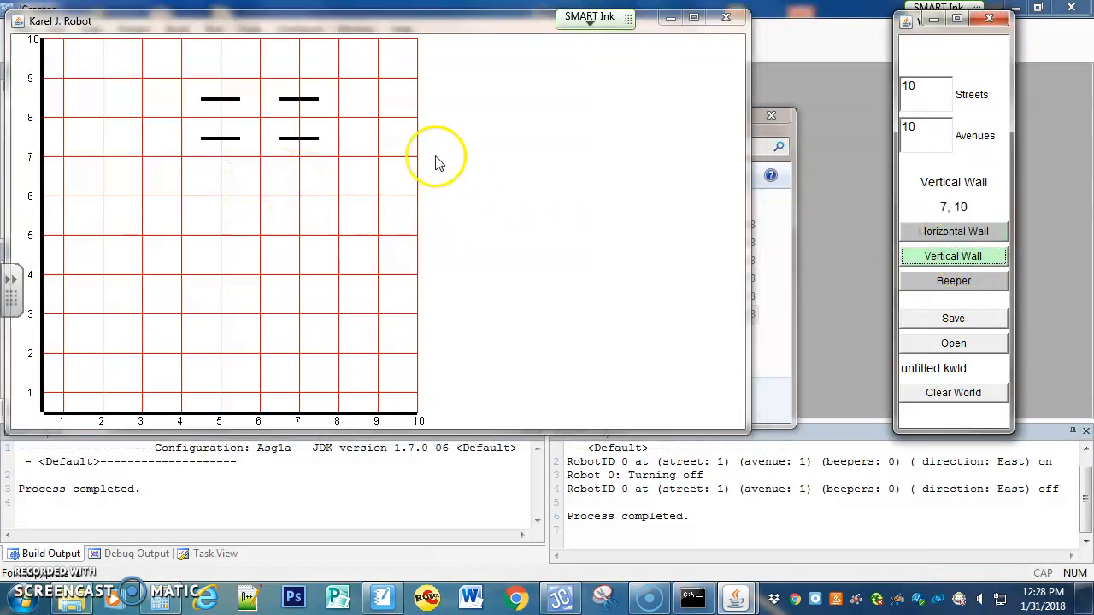
{"action": "left_click", "coordinate": [320, 116]}
{"action": "left_click", "coordinate": [281, 115]}
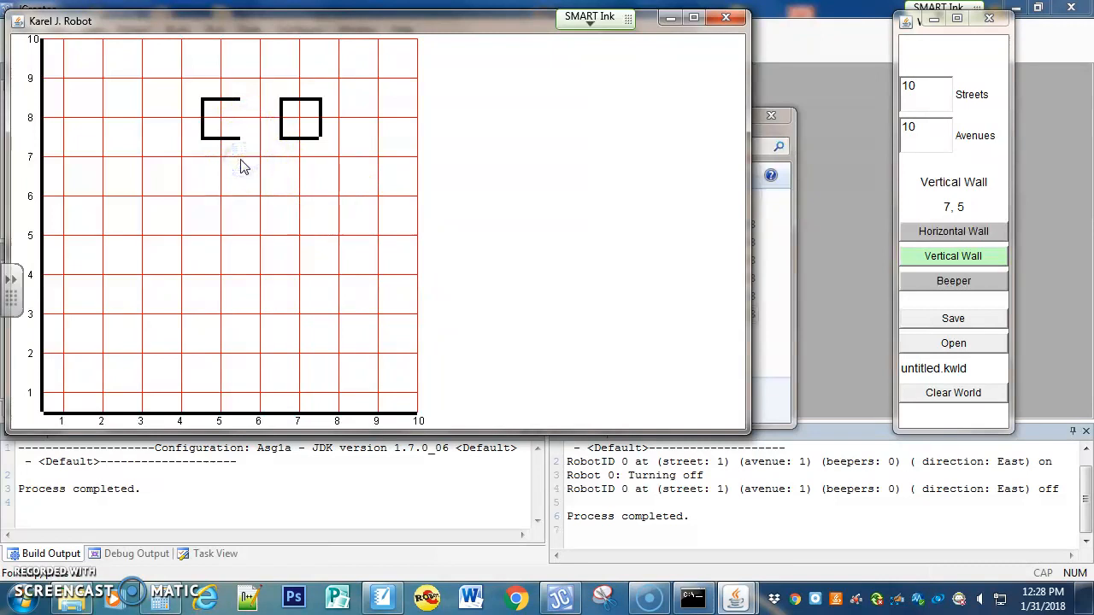
{"action": "left_click", "coordinate": [240, 119]}
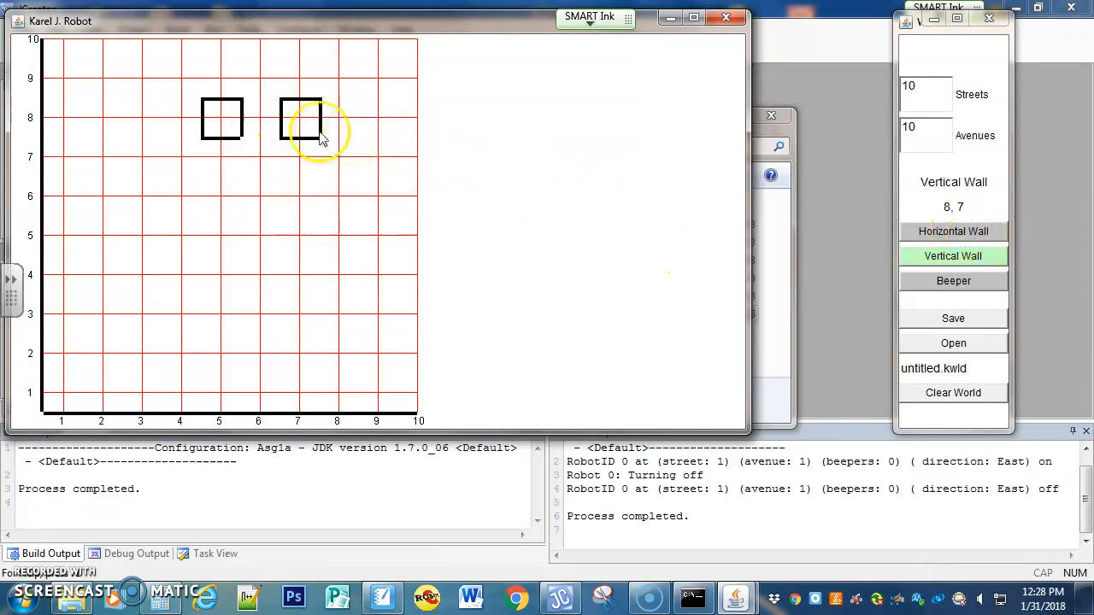
{"action": "left_click", "coordinate": [923, 230]}
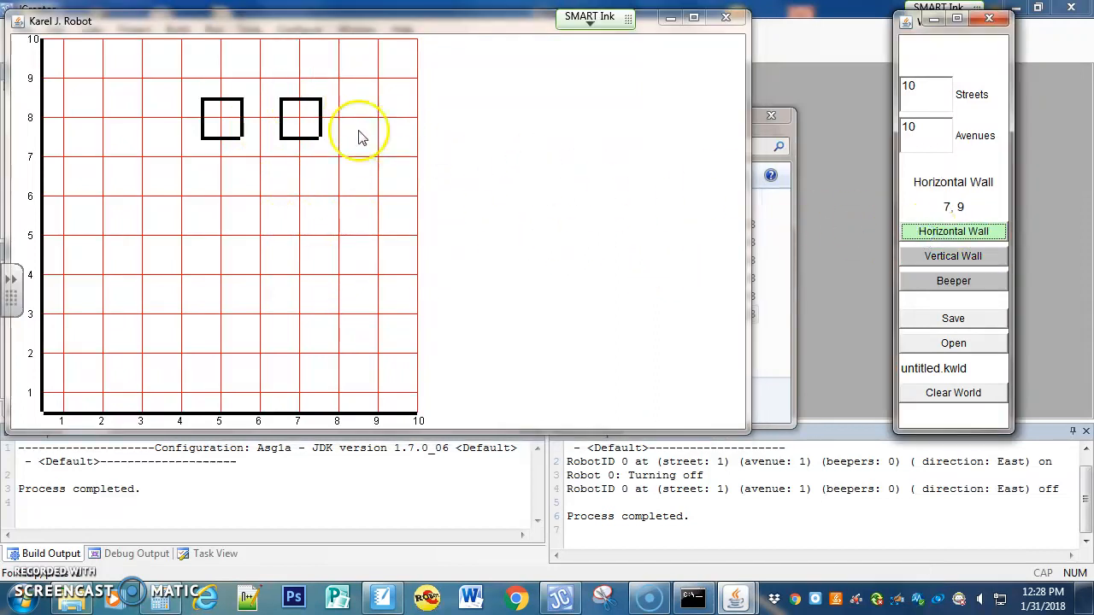
{"action": "left_click", "coordinate": [301, 100]}
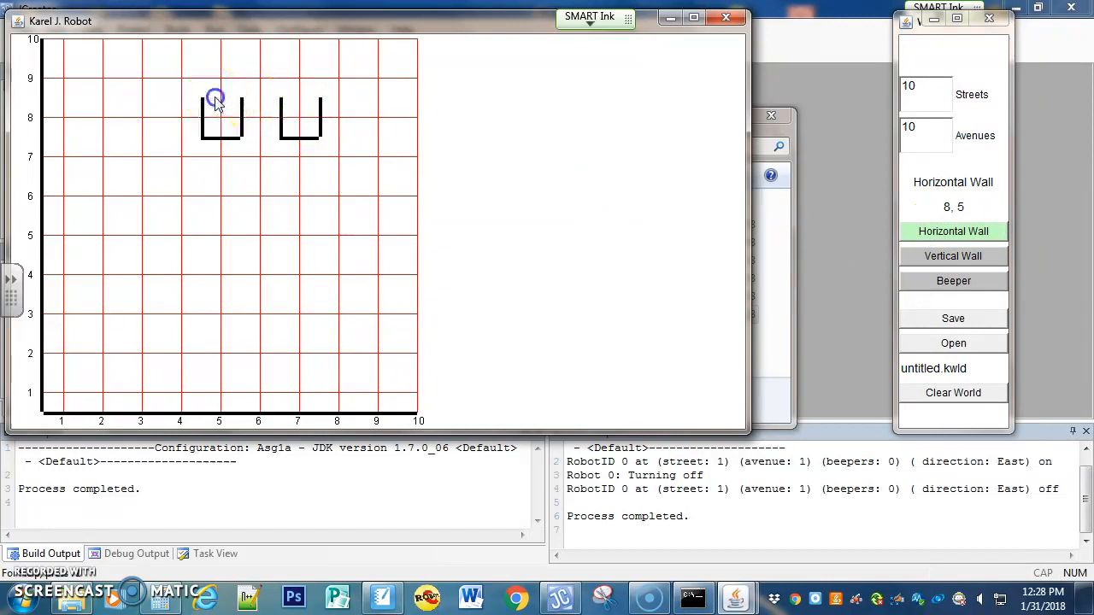
Step: Place beepers on street 6 at avenues 7 and 9, leaving only a pile of 2 at avenue 9
{"action": "left_click", "coordinate": [952, 280]}
{"action": "left_click", "coordinate": [380, 162]}
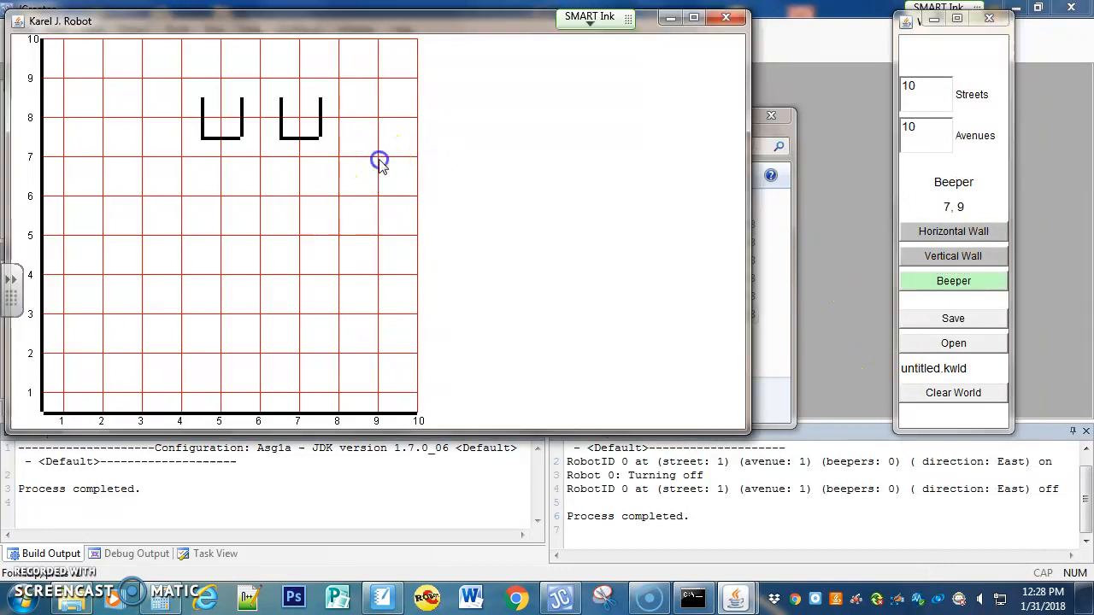
{"action": "left_click", "coordinate": [379, 203]}
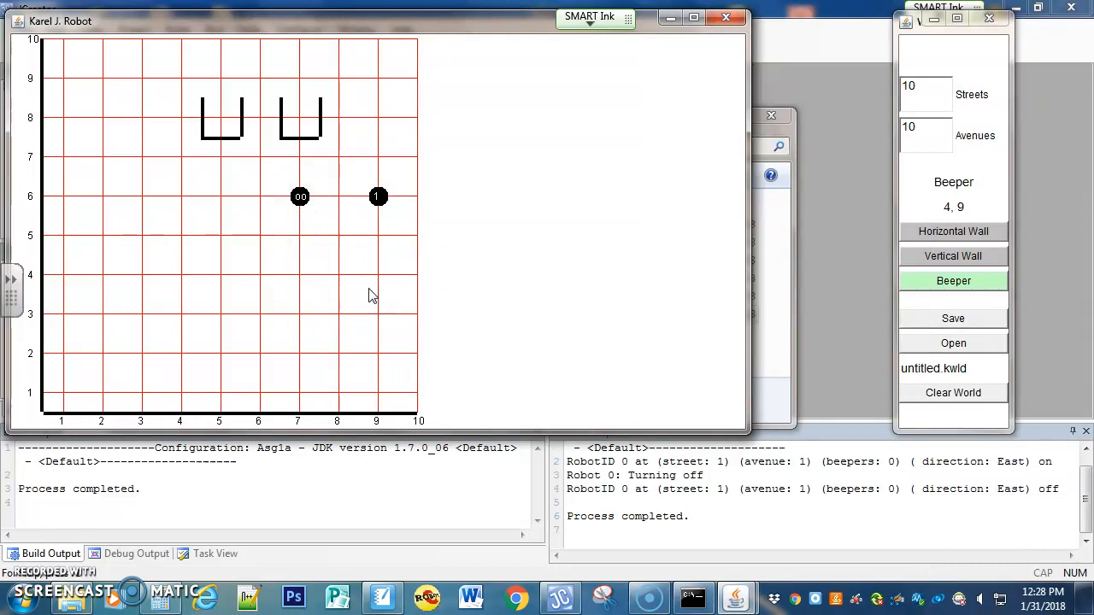
{"action": "left_click", "coordinate": [301, 199]}
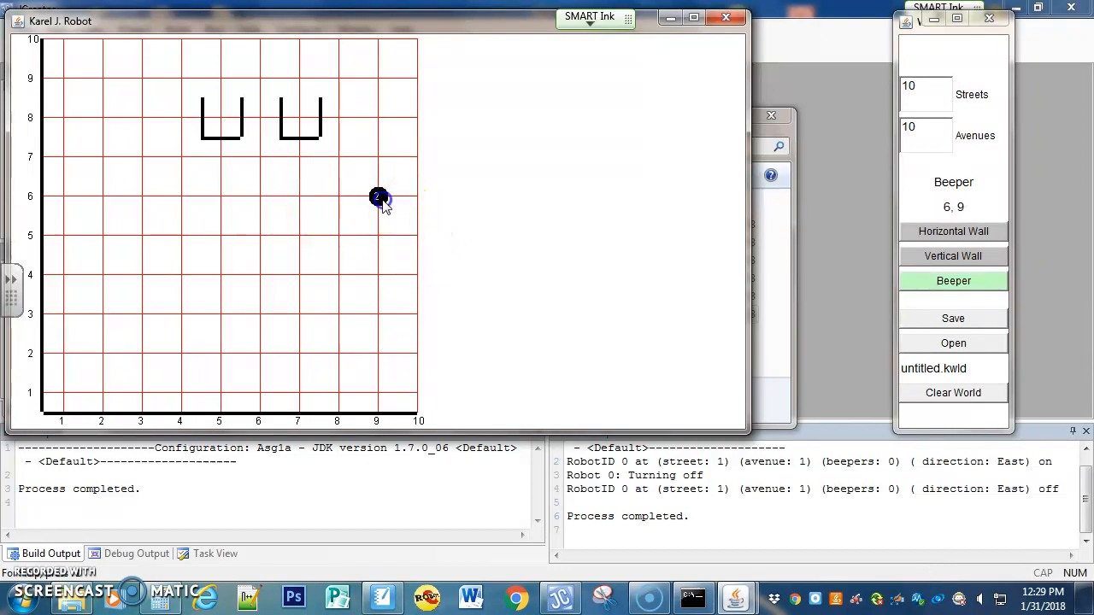
Step: Clear the world and build a vertical wall between avenues 1 and 2 along streets 2 to 4
{"action": "left_click", "coordinate": [952, 392]}
{"action": "left_click", "coordinate": [944, 232]}
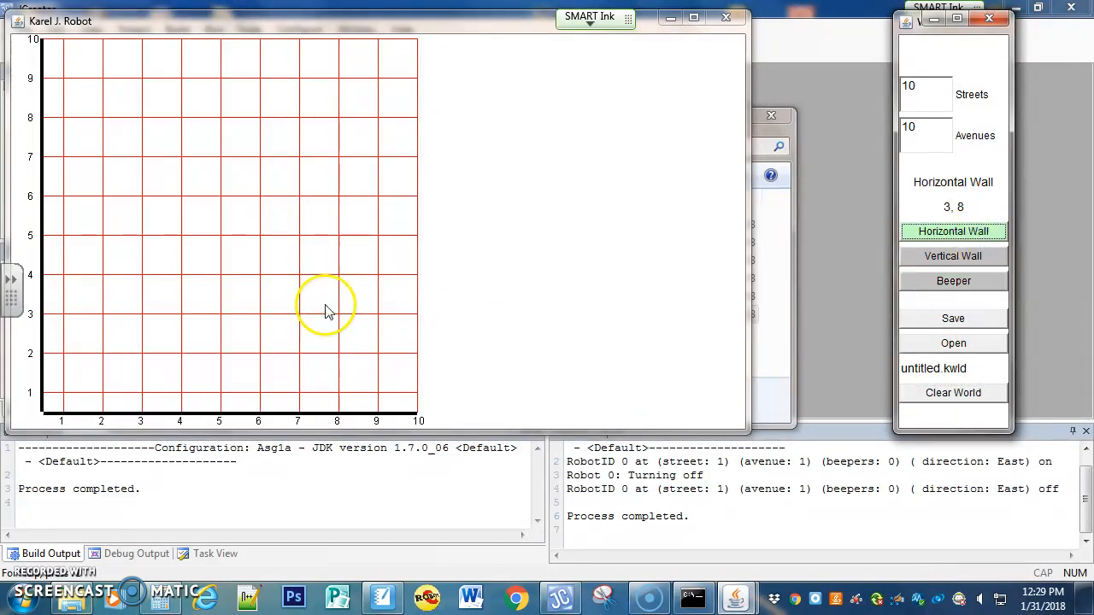
{"action": "left_click", "coordinate": [948, 258]}
{"action": "left_click", "coordinate": [93, 357]}
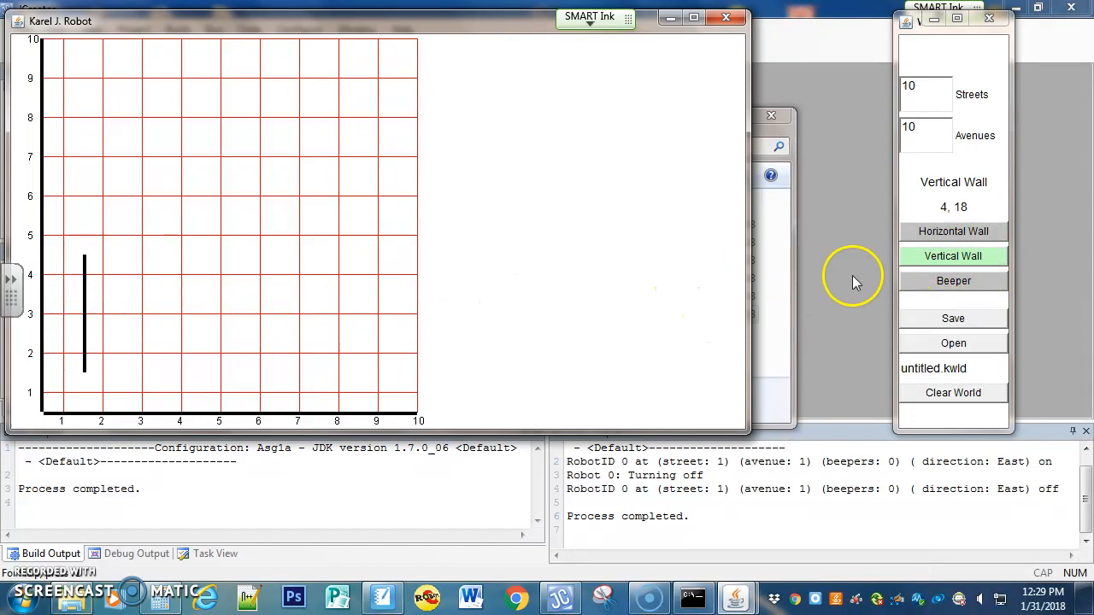
Step: Add horizontal walls above street 4 and above street 1, each spanning avenues 2 to 5
{"action": "left_click", "coordinate": [930, 229]}
{"action": "left_click", "coordinate": [107, 252]}
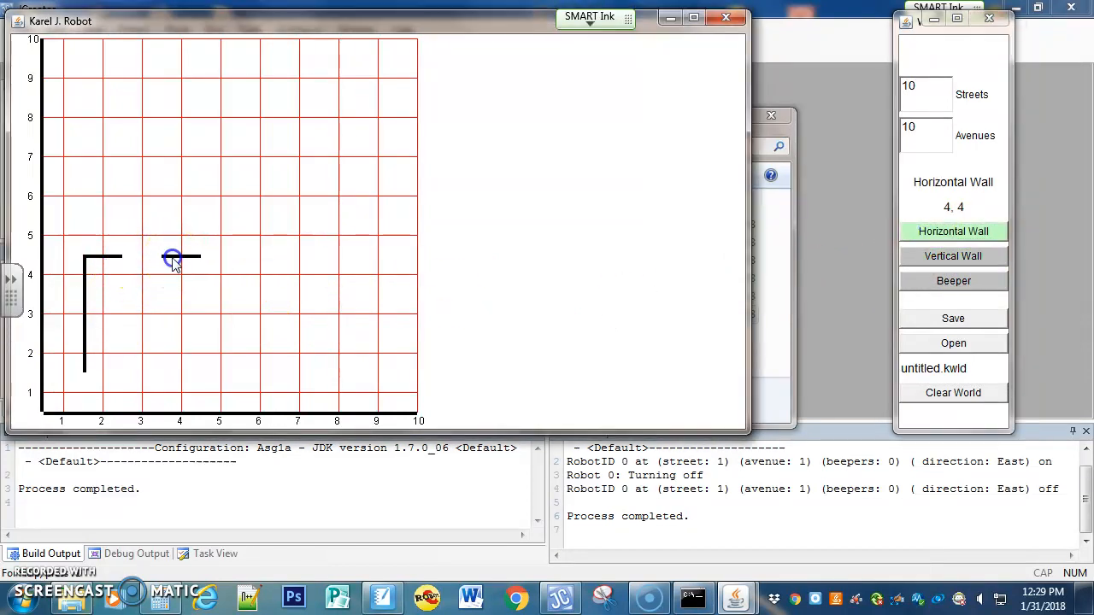
{"action": "left_click", "coordinate": [216, 259]}
{"action": "left_click", "coordinate": [109, 375]}
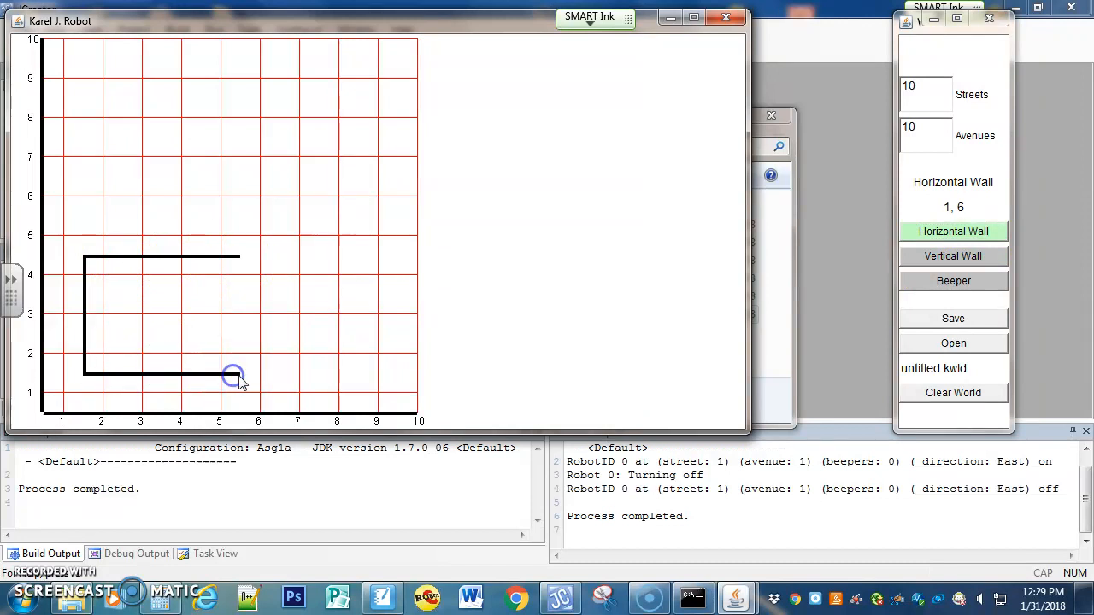
Step: Add vertical walls east of avenue 5 at streets 4 and 2, leaving a doorway at street 3
{"action": "left_click", "coordinate": [909, 255]}
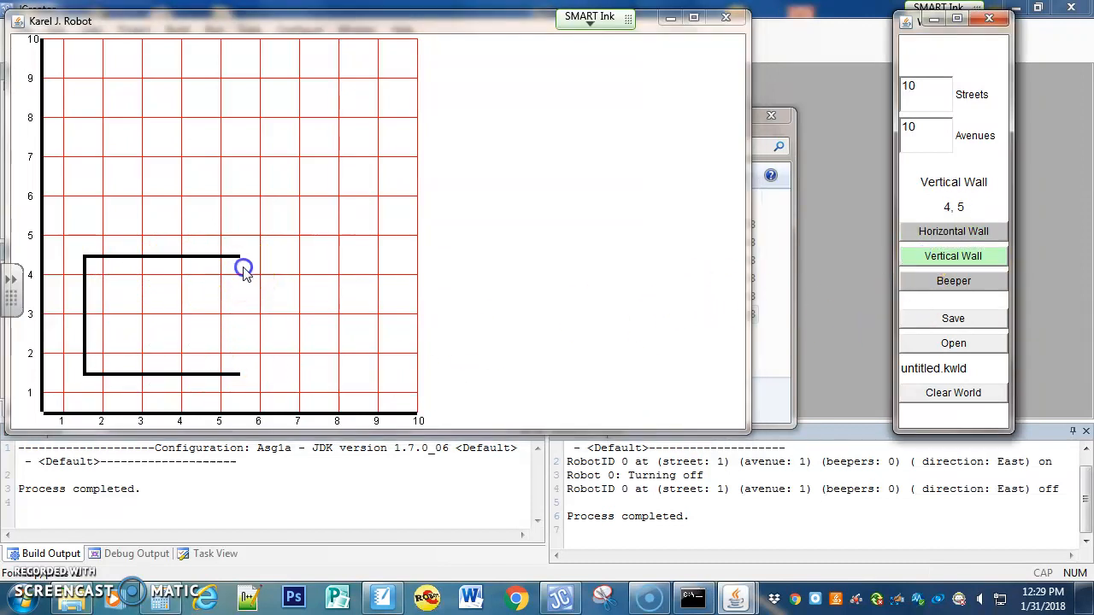
{"action": "left_click", "coordinate": [243, 274]}
{"action": "left_click", "coordinate": [244, 349]}
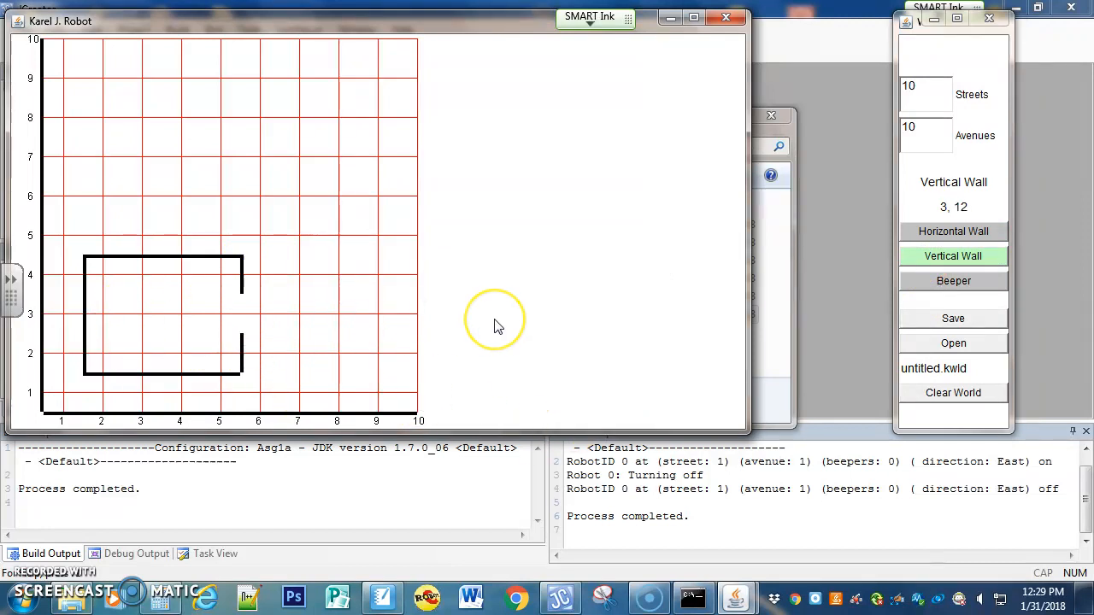
Step: Start saving the world and browse the network drive to the Karel3 > Asg1a > classes folder
{"action": "left_click", "coordinate": [953, 318]}
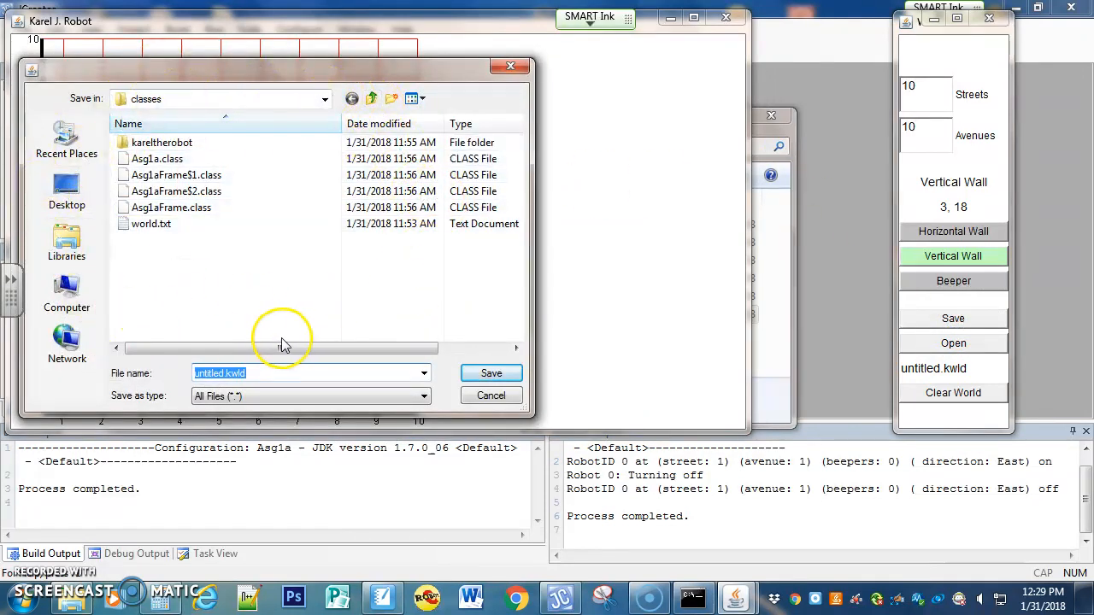
{"action": "left_click", "coordinate": [65, 292]}
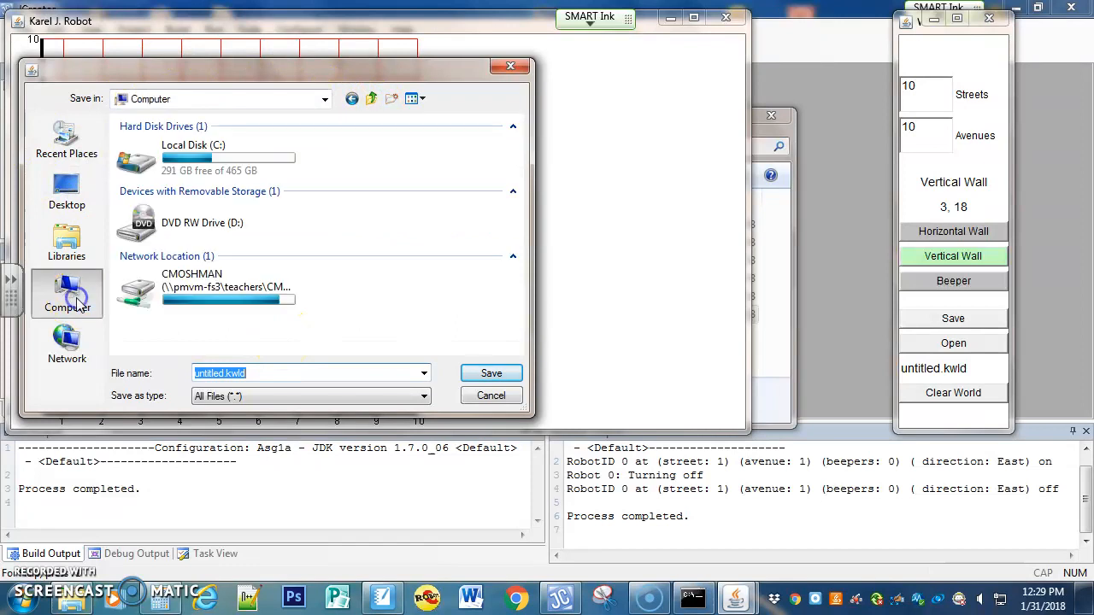
{"action": "double_click", "coordinate": [216, 290]}
{"action": "scroll", "coordinate": [303, 286], "scroll_direction": "down", "scroll_amount": 7}
{"action": "scroll", "coordinate": [192, 299], "scroll_direction": "down", "scroll_amount": 7}
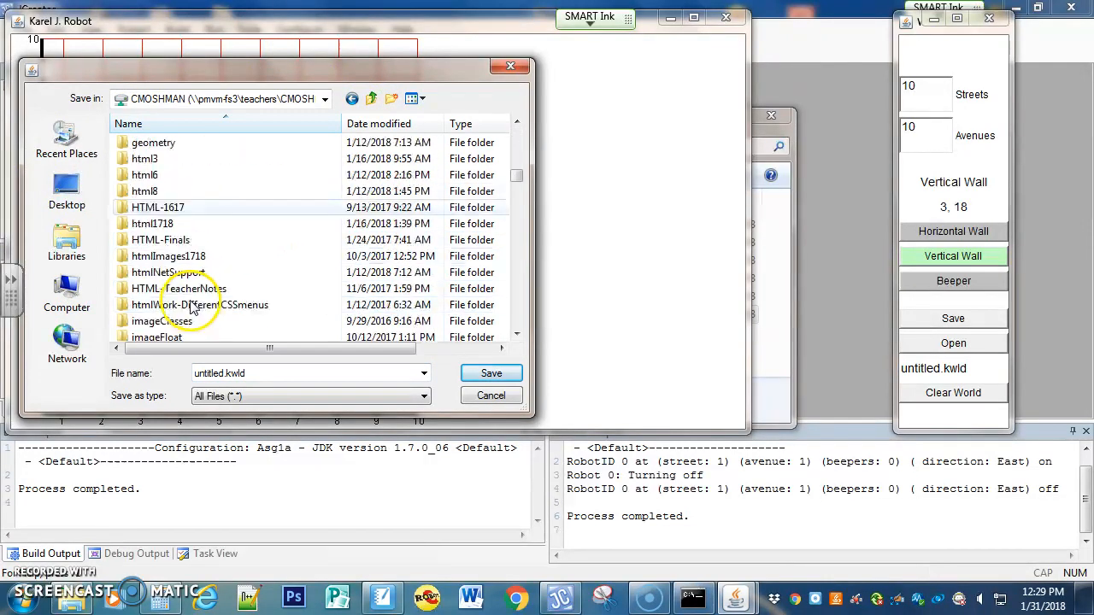
{"action": "scroll", "coordinate": [154, 282], "scroll_direction": "down", "scroll_amount": 1}
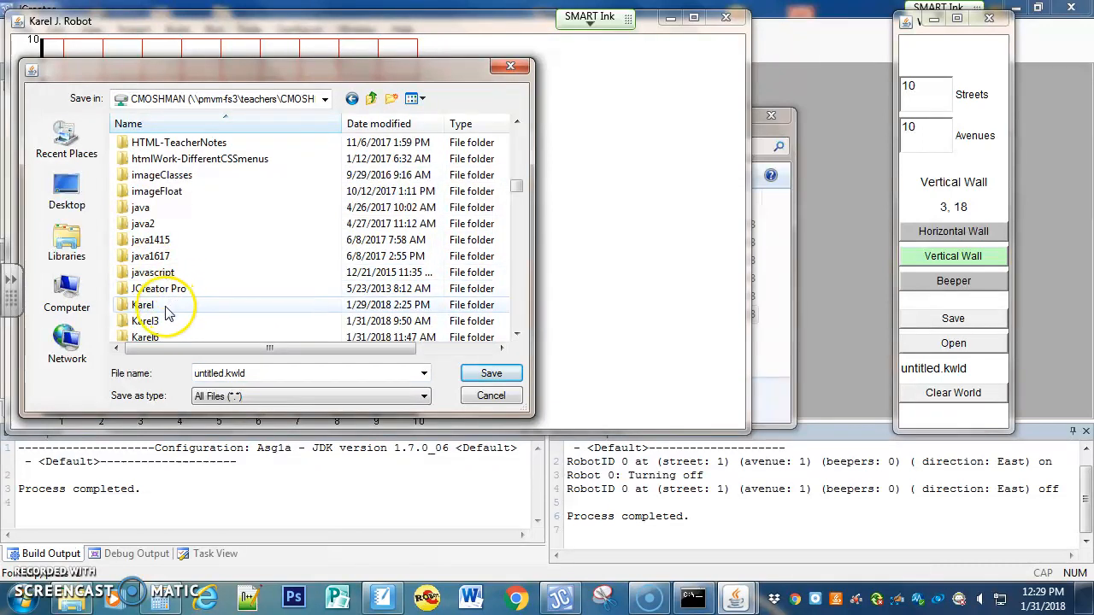
{"action": "double_click", "coordinate": [161, 317]}
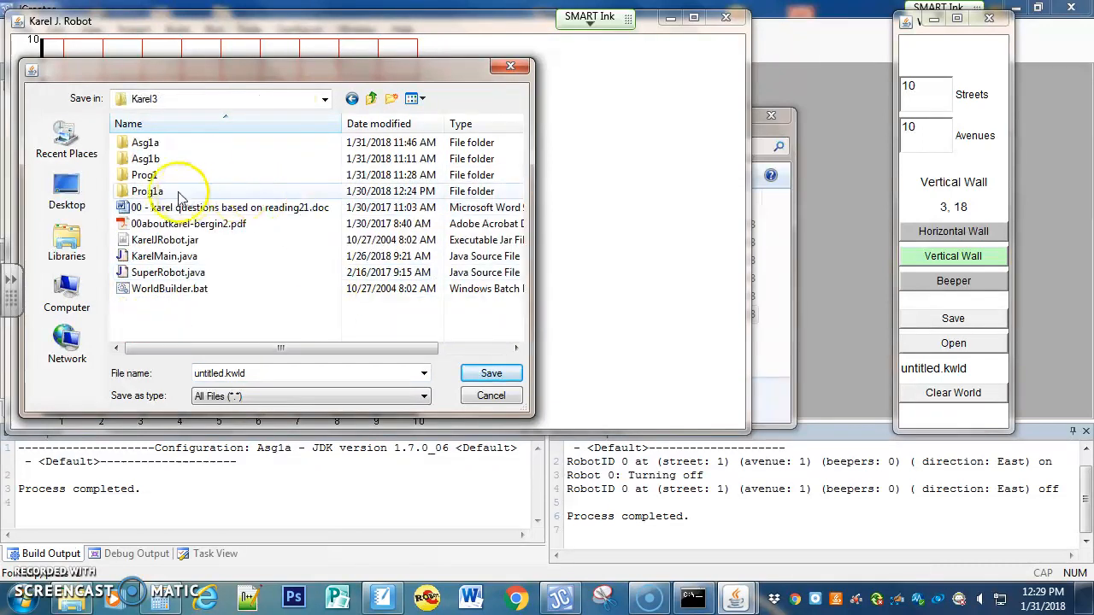
{"action": "double_click", "coordinate": [149, 147]}
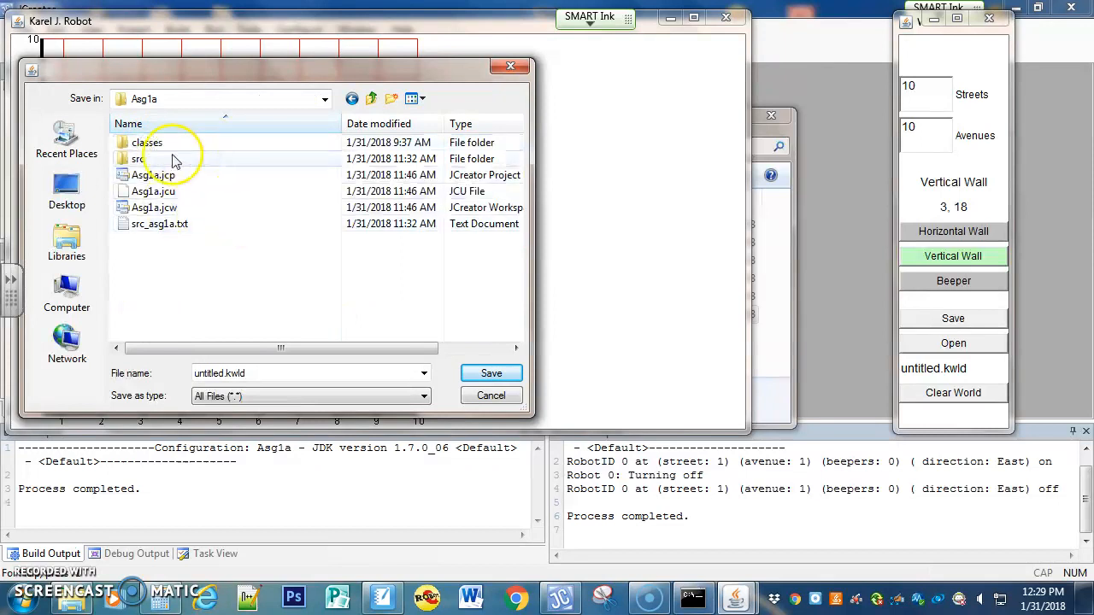
{"action": "double_click", "coordinate": [149, 145]}
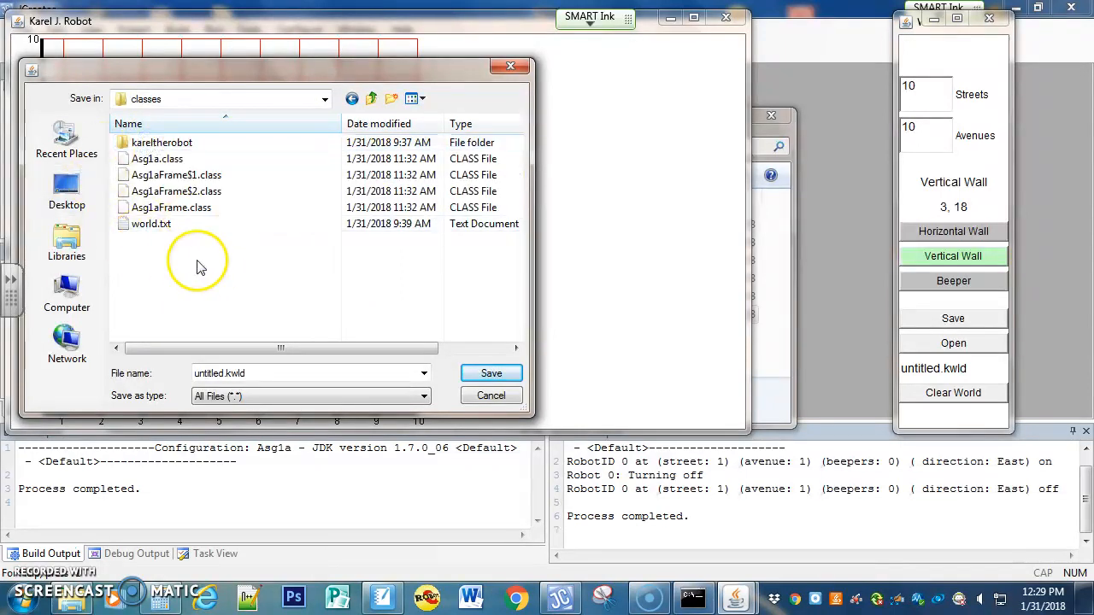
Step: Save the world as world.txt in the classes folder, replacing the existing file
{"action": "double_click", "coordinate": [237, 374]}
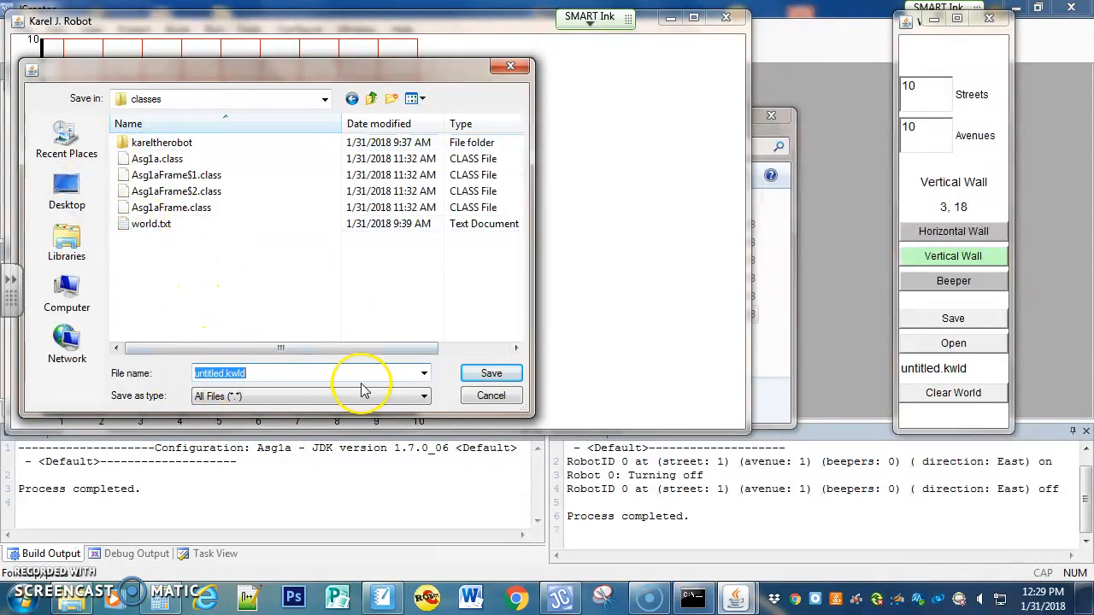
{"action": "type", "text": "world.txt"}
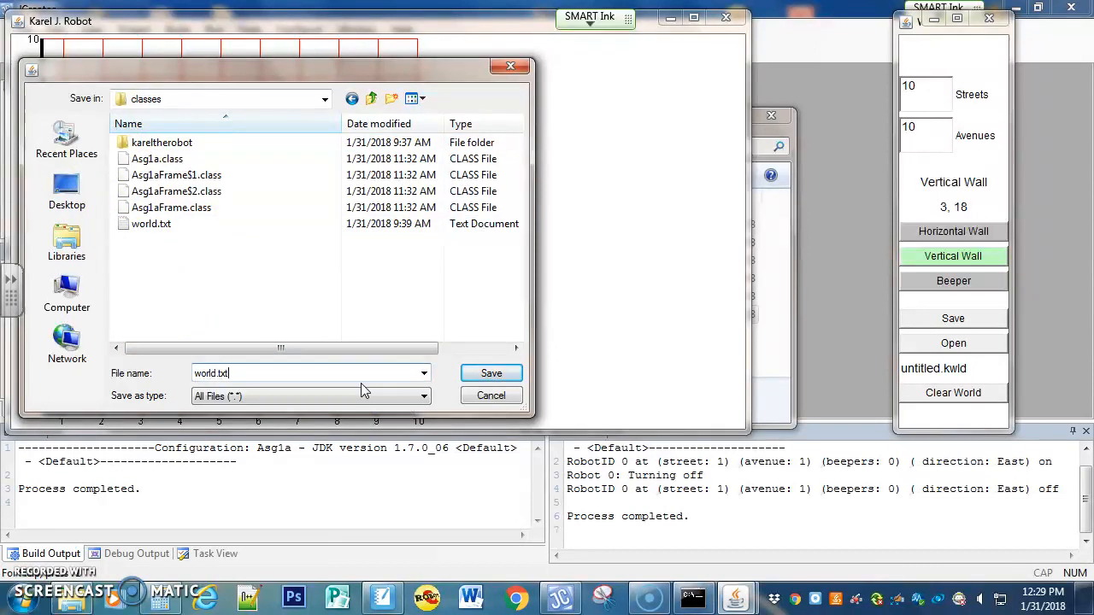
{"action": "left_click", "coordinate": [489, 381]}
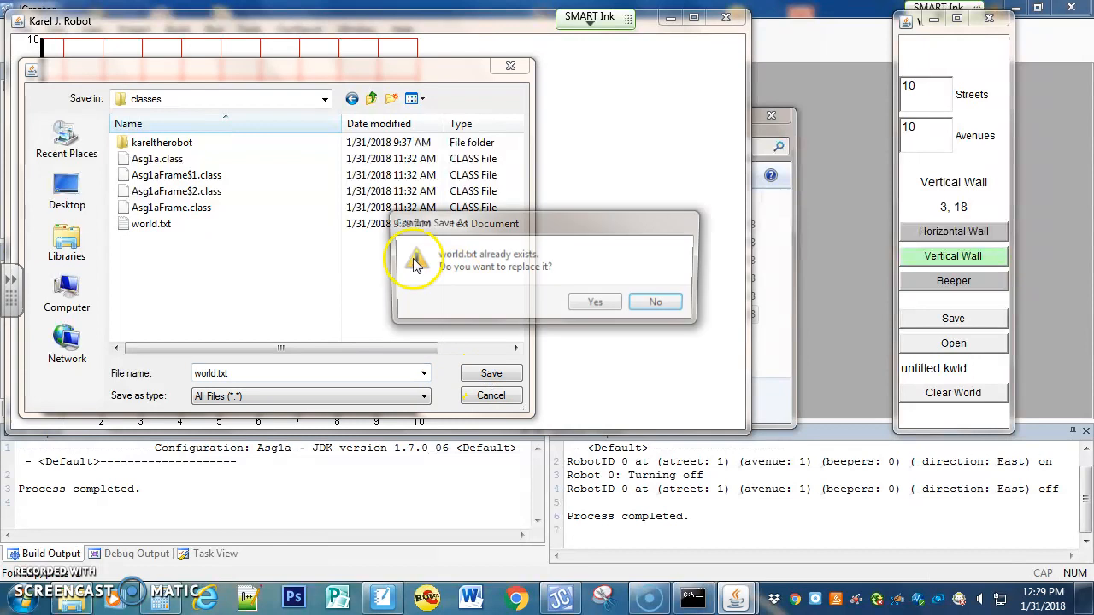
{"action": "left_click", "coordinate": [590, 305]}
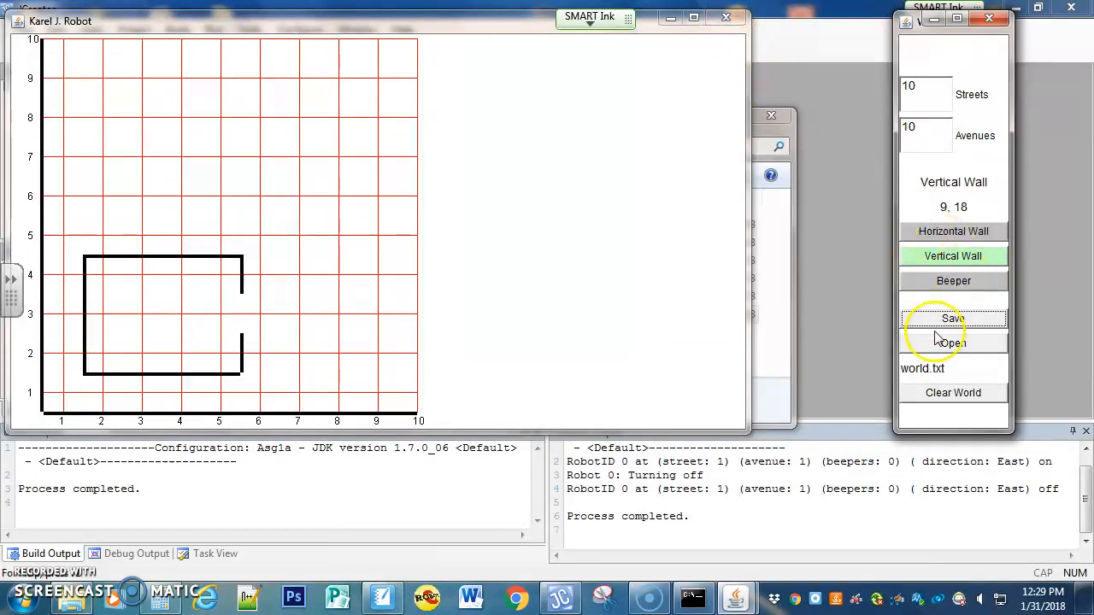
Step: Clear the world, close WorldBuilder without saving the cleared world, and close the Karel folder window
{"action": "left_click", "coordinate": [955, 394]}
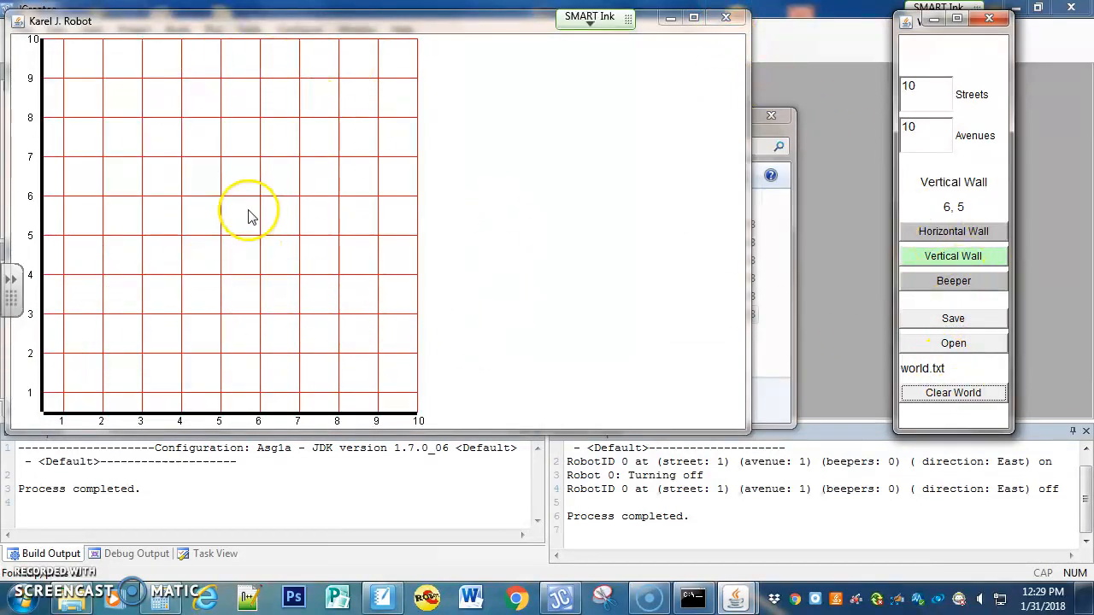
{"action": "left_click", "coordinate": [722, 19]}
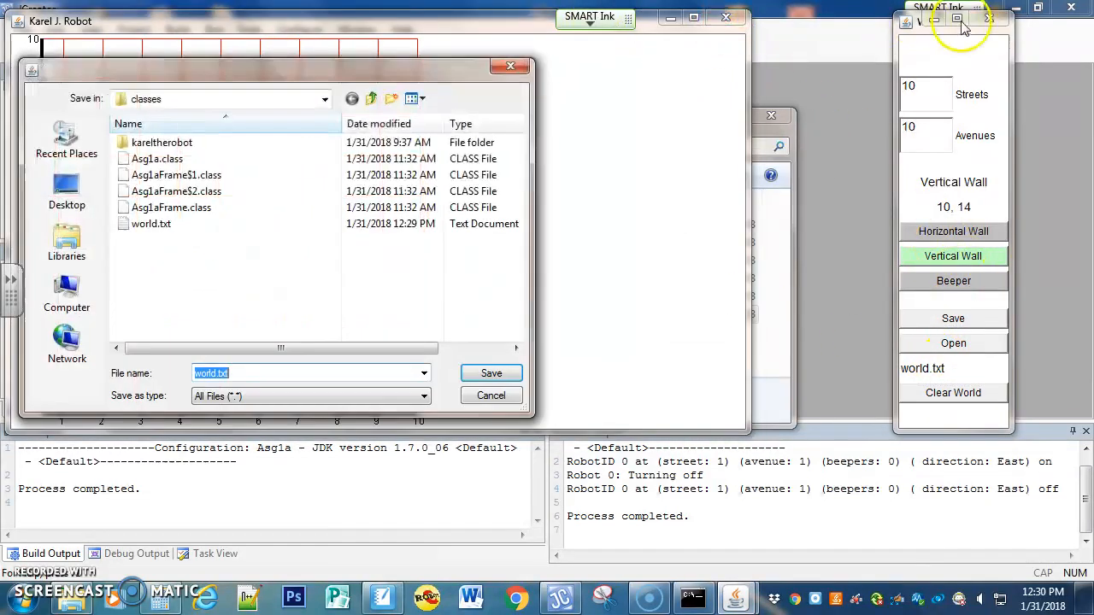
{"action": "left_click", "coordinate": [491, 395]}
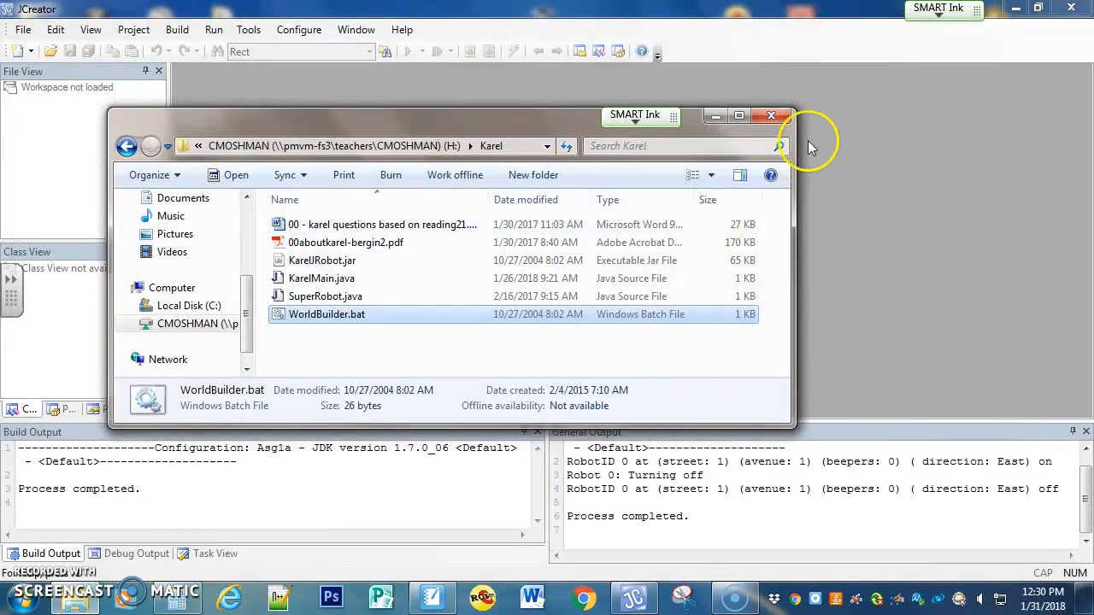
{"action": "left_click", "coordinate": [771, 115]}
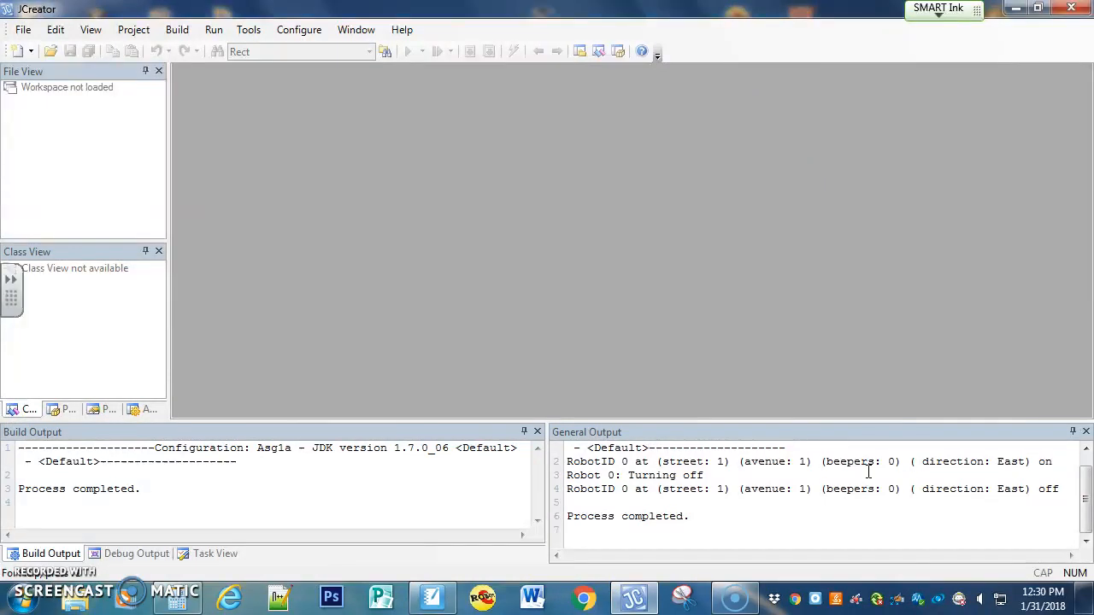